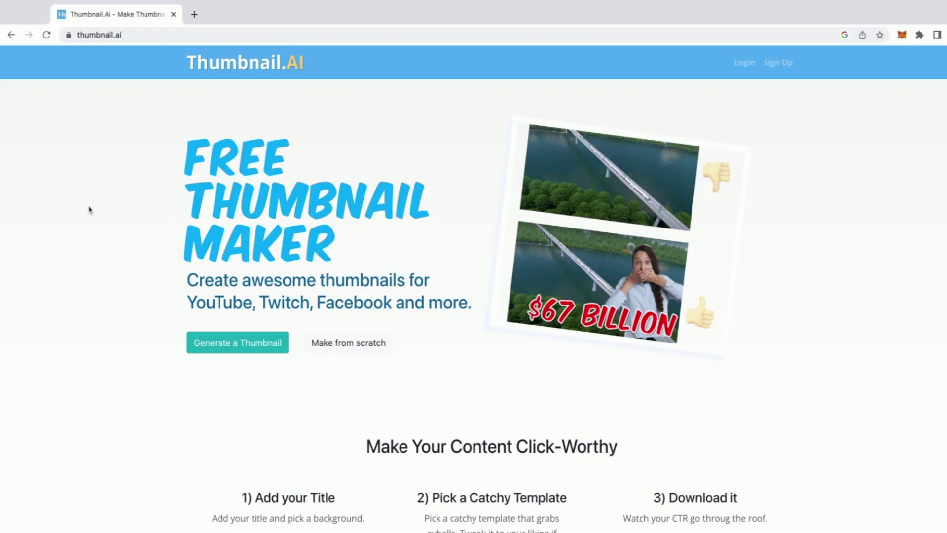
Step: Generate thumbnail ideas for the title "Can AI Make A YouTube Thumbnail?"
click(237, 342)
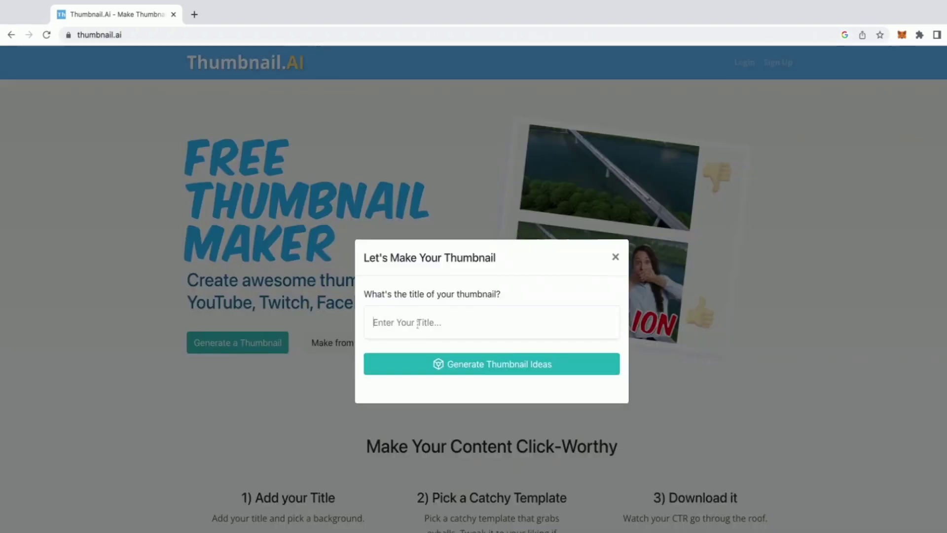
text(C)
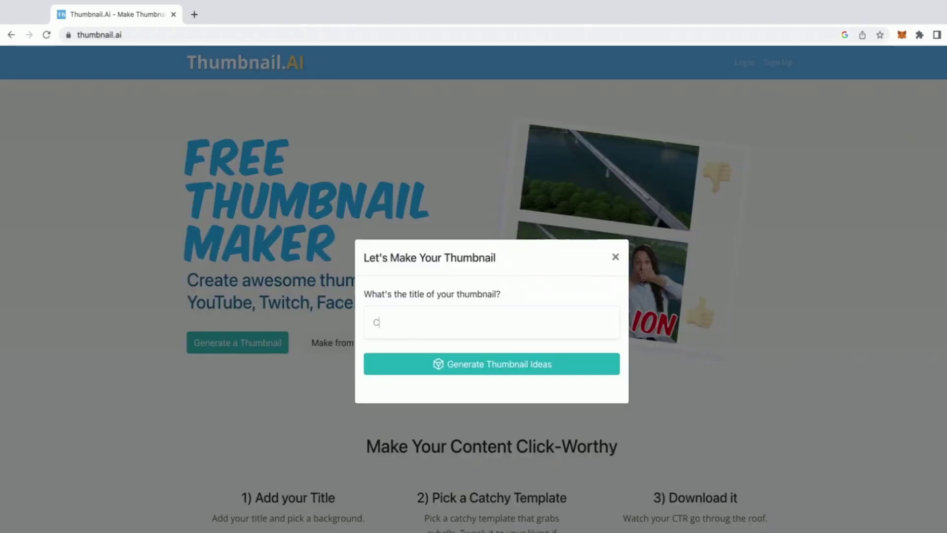
text(an AI Make A YouTube Thumbna)
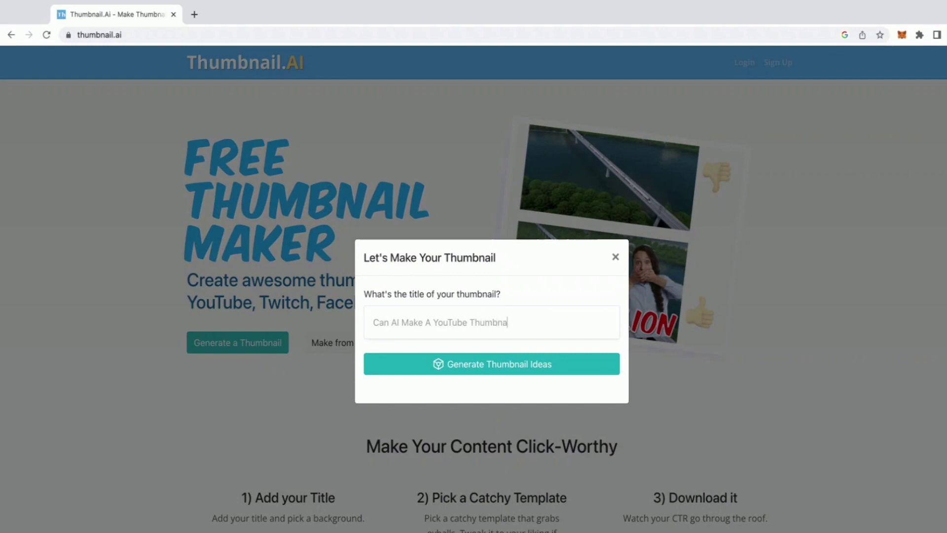
text(il?)
click(525, 373)
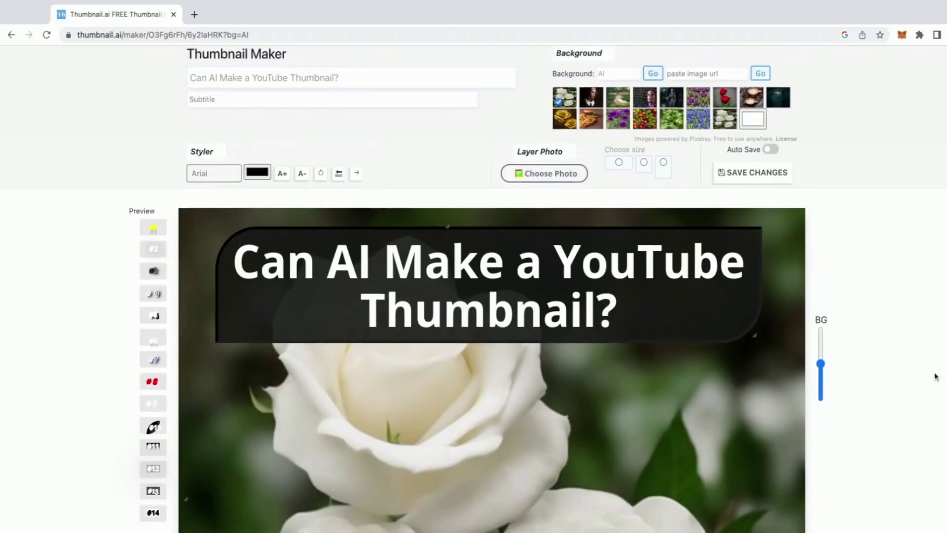
Step: Try several preset title styles on the thumbnail and replace the white rose background with robot-themed pictures from the suggested images
scroll(936, 376, down, 1)
scroll(936, 376, up, 1)
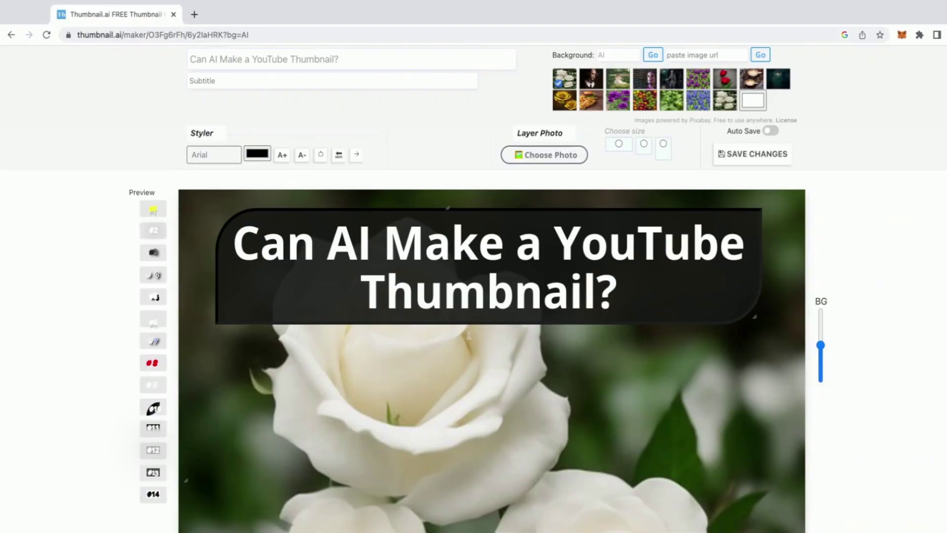
scroll(469, 336, up, 1)
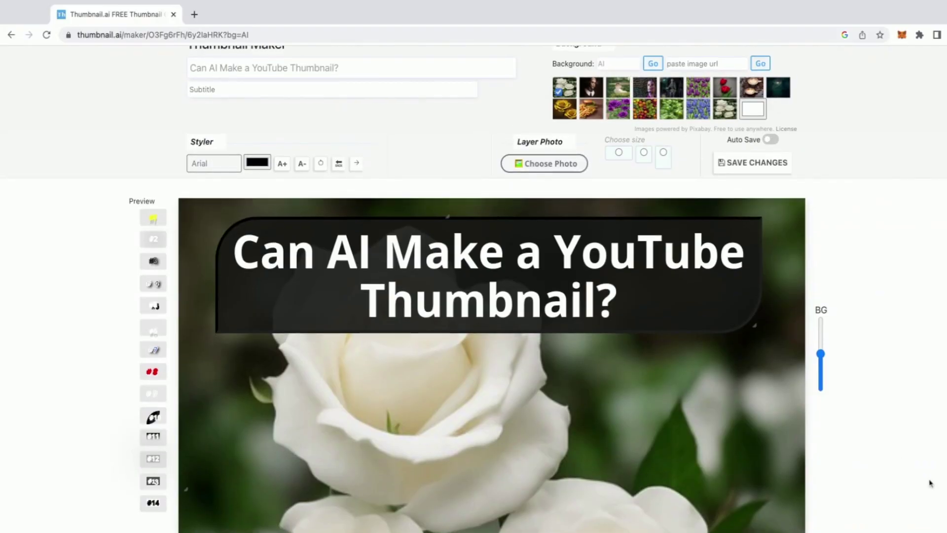
click(154, 218)
click(154, 315)
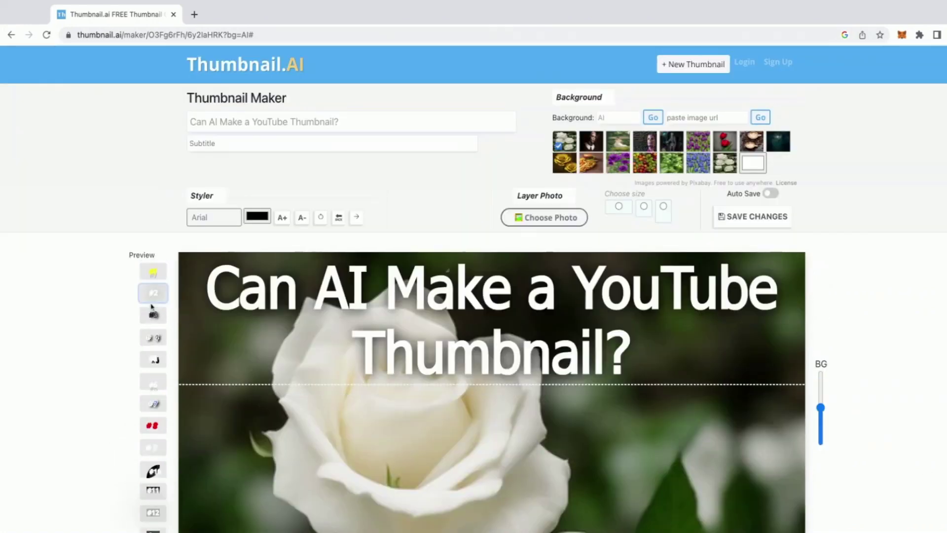
click(155, 338)
scroll(154, 341, down, 1)
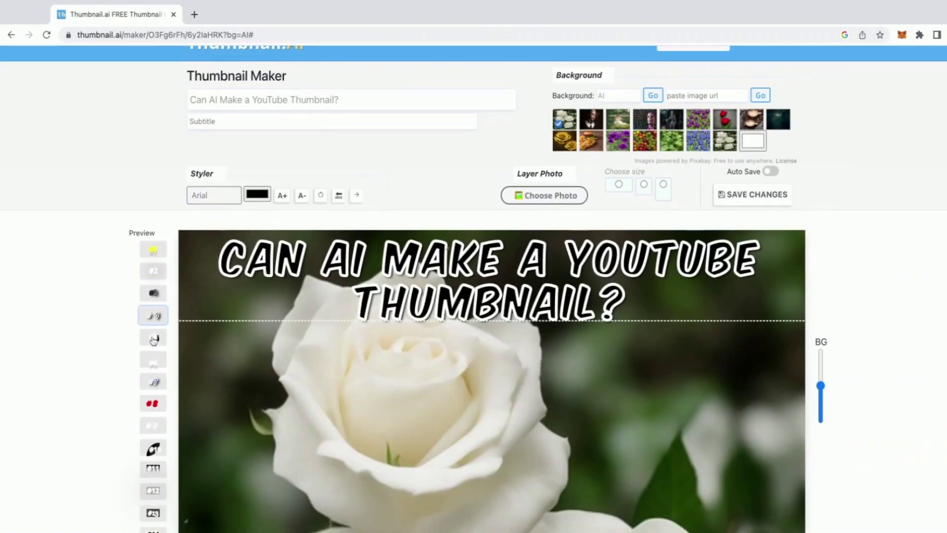
click(153, 360)
click(154, 383)
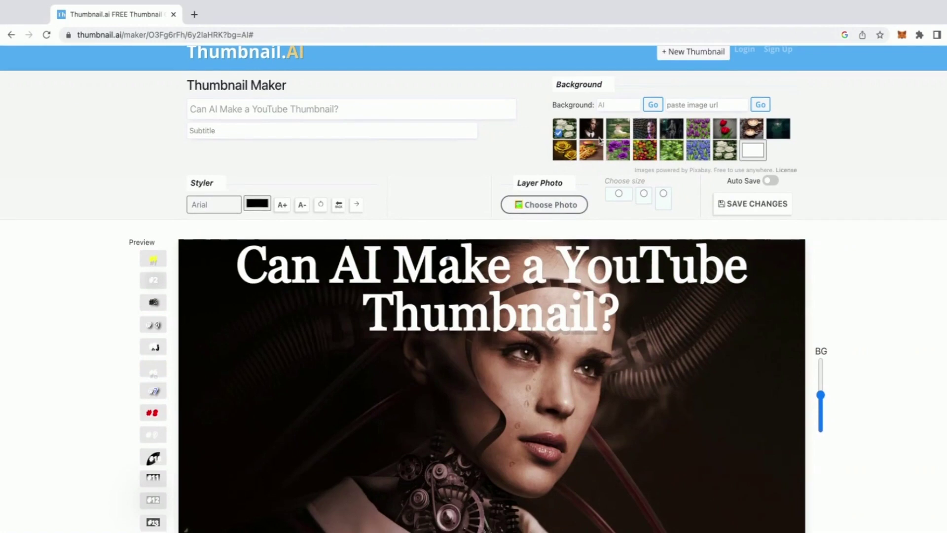
scroll(621, 138, down, 1)
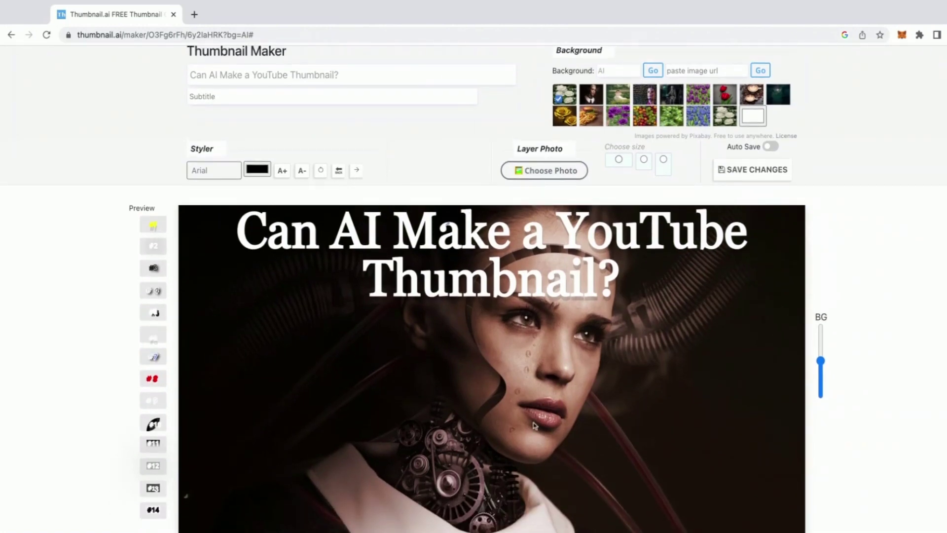
click(646, 94)
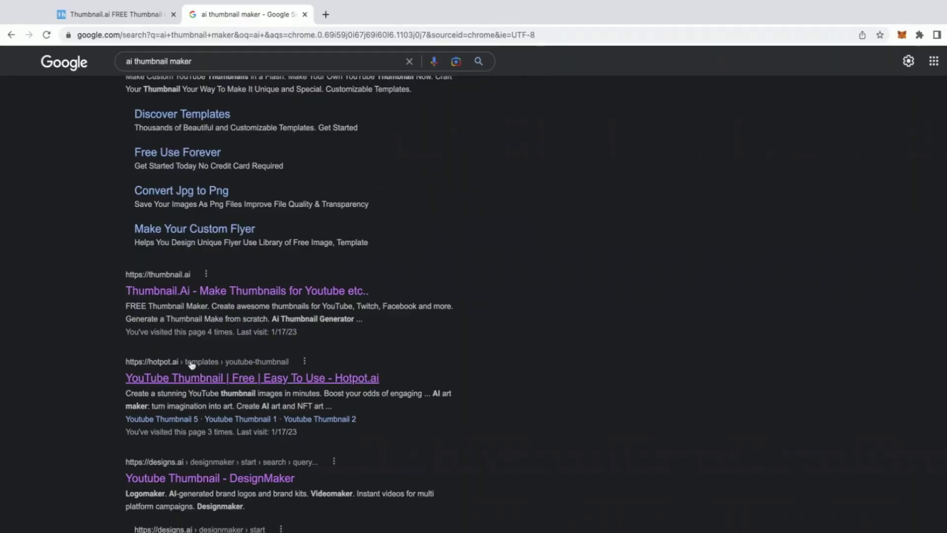
Step: Browse the YouTube thumbnail template pages of Hotpot.ai and Designs.ai from the "ai thumbnail maker" search results
click(185, 378)
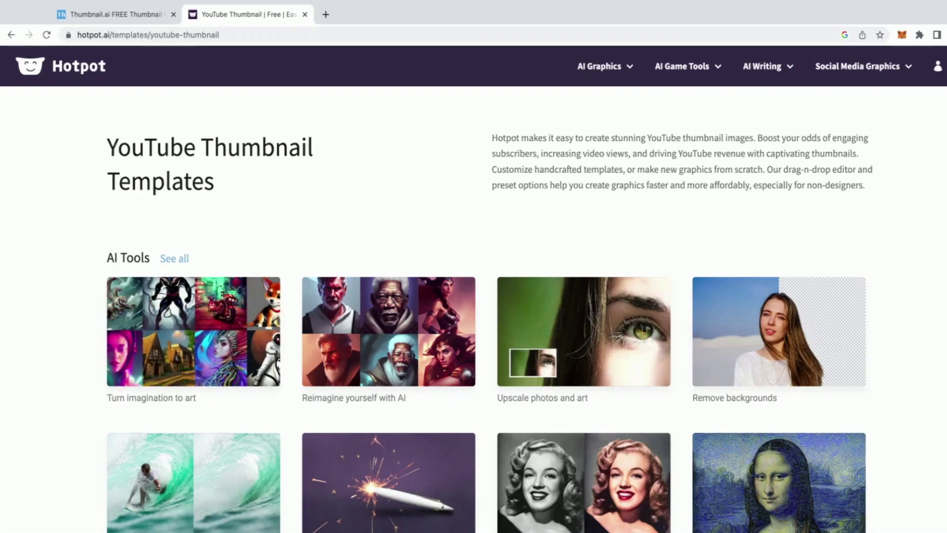
click(204, 503)
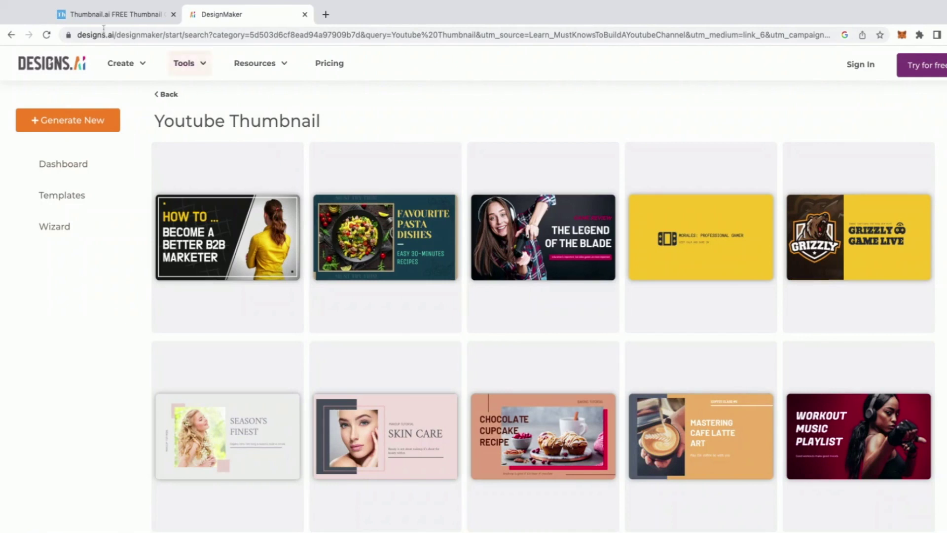
click(12, 36)
click(219, 412)
scroll(170, 301, down, 5)
scroll(170, 301, up, 5)
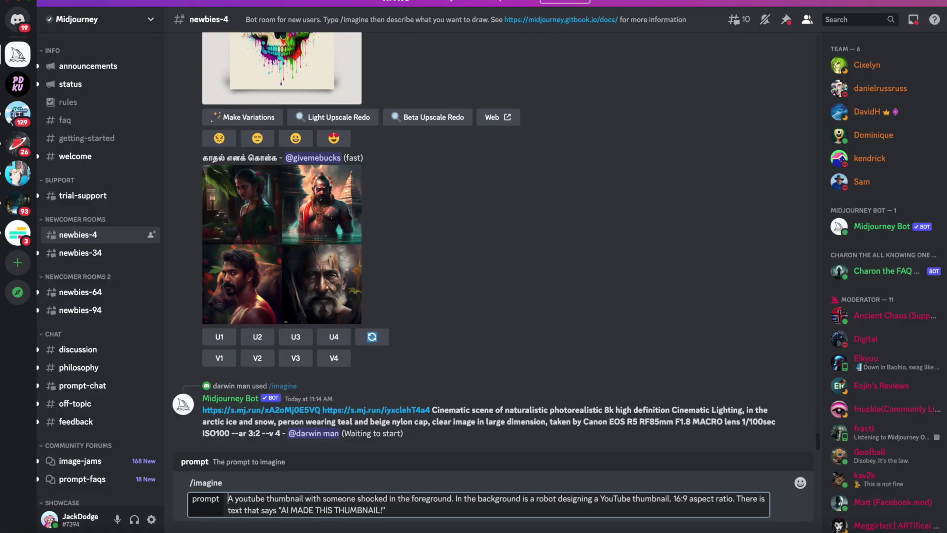
Step: In Discord, have Midjourney generate a 16:9 YouTube thumbnail of someone shocked, a robot designing a thumbnail behind, and the text "AI MADE THIS THUMBNAIL!"
key(Return)
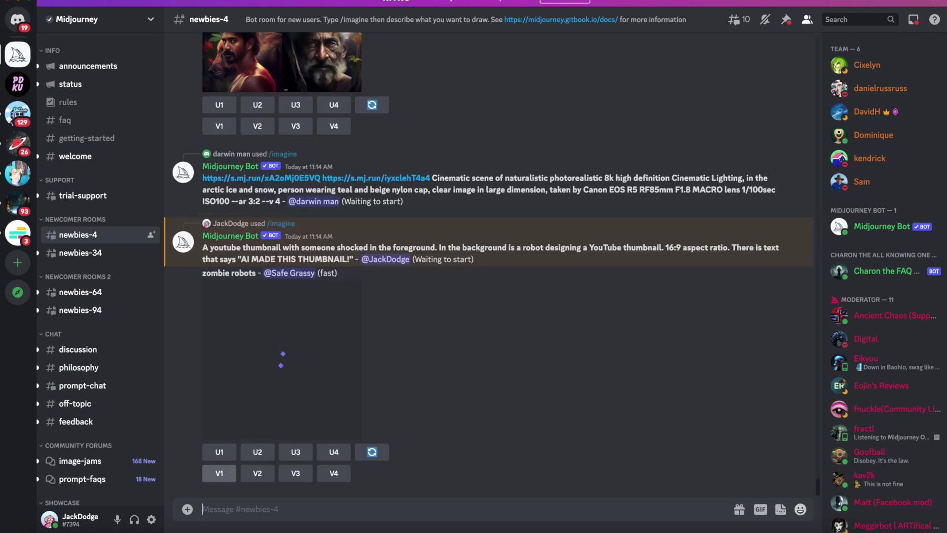
scroll(457, 271, up, 3)
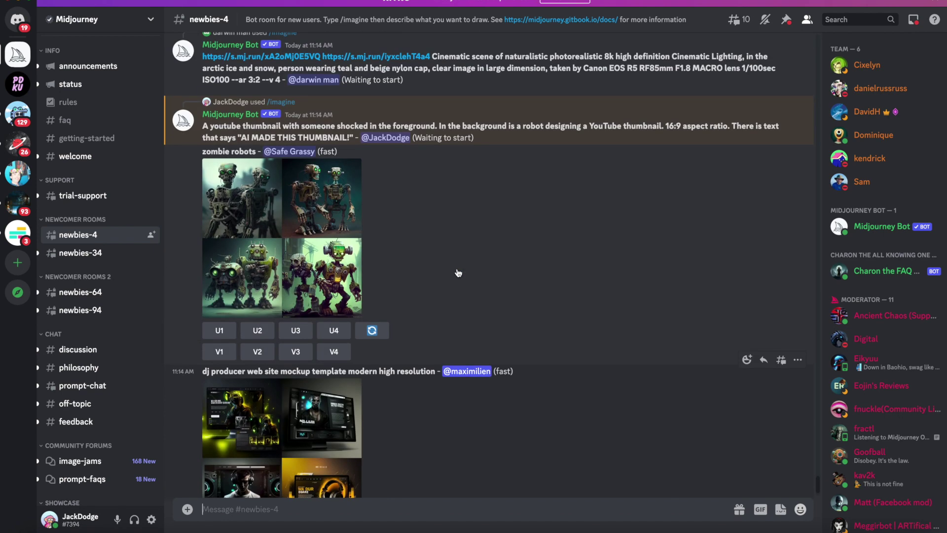
scroll(457, 271, up, 1)
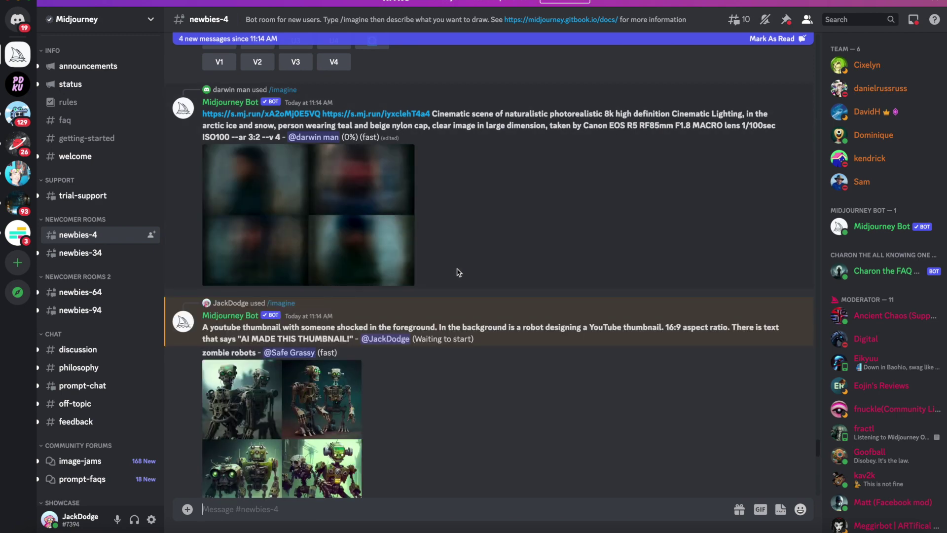
scroll(457, 271, down, 3)
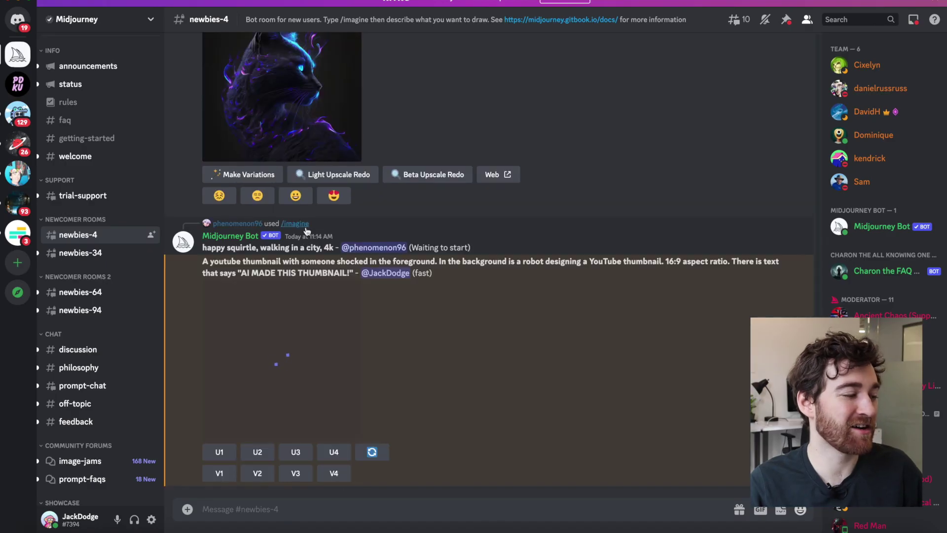
click(286, 355)
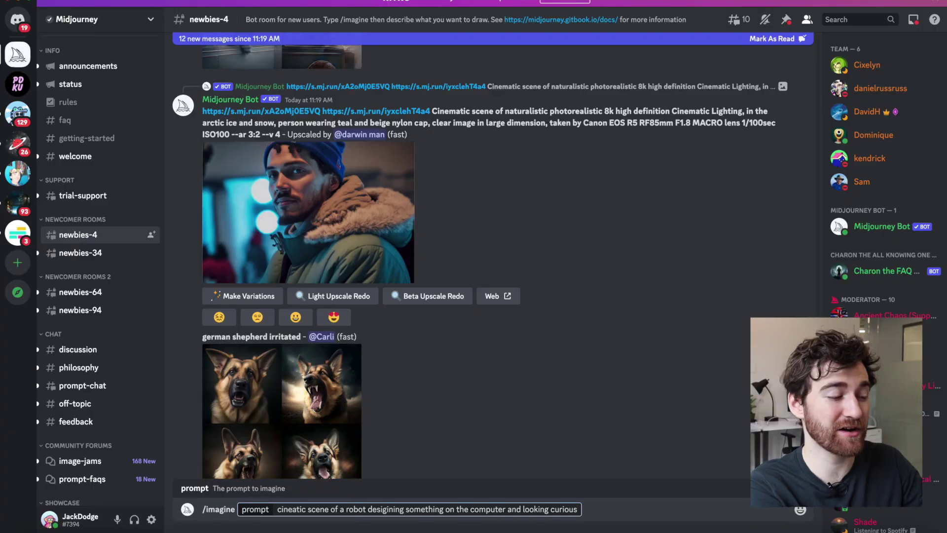
Step: Generate images with the /imagine prompt "cineatic scene of a robot desigining something on the computer and looking curious" and view the enlarged grid
key(Return)
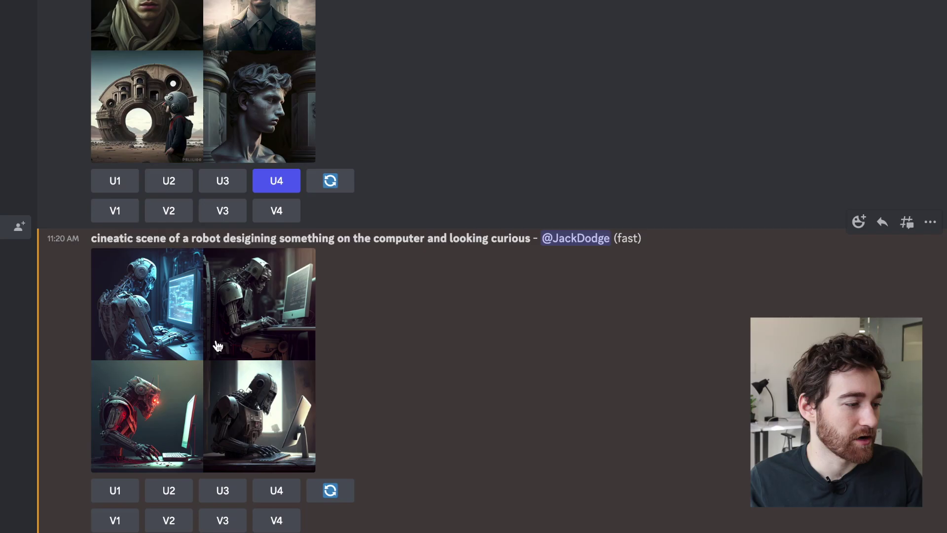
click(217, 340)
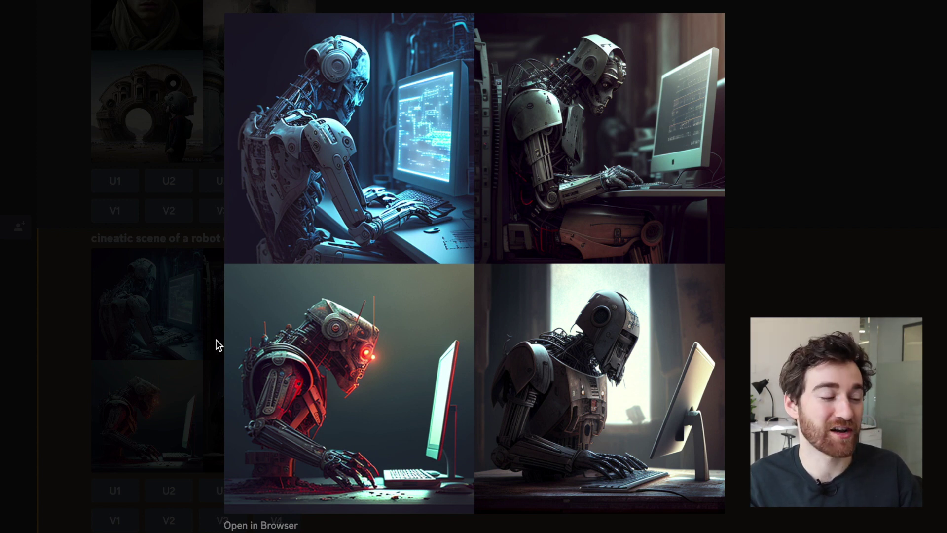
click(150, 188)
Step: Upscale the first robot image with the blue glowing monitor and open it at full size
scroll(179, 295, down, 1)
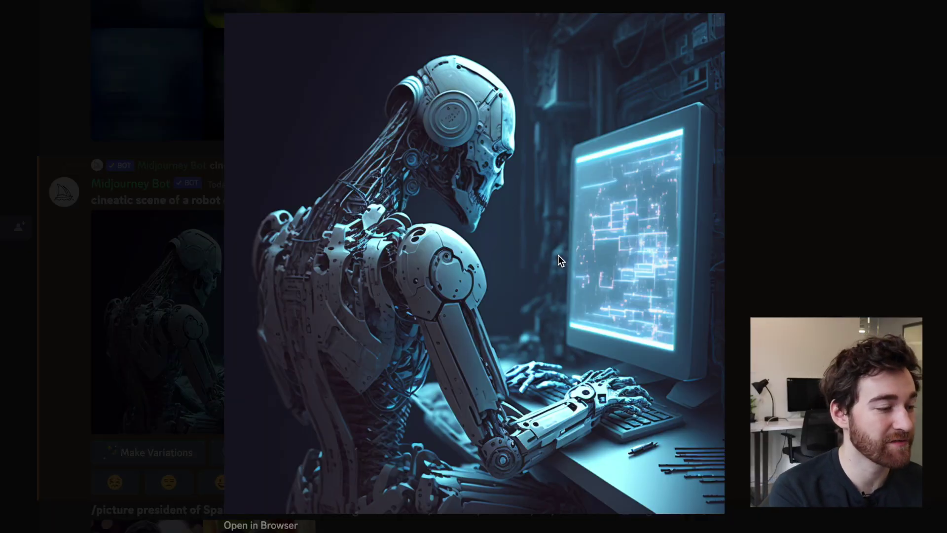
click(402, 206)
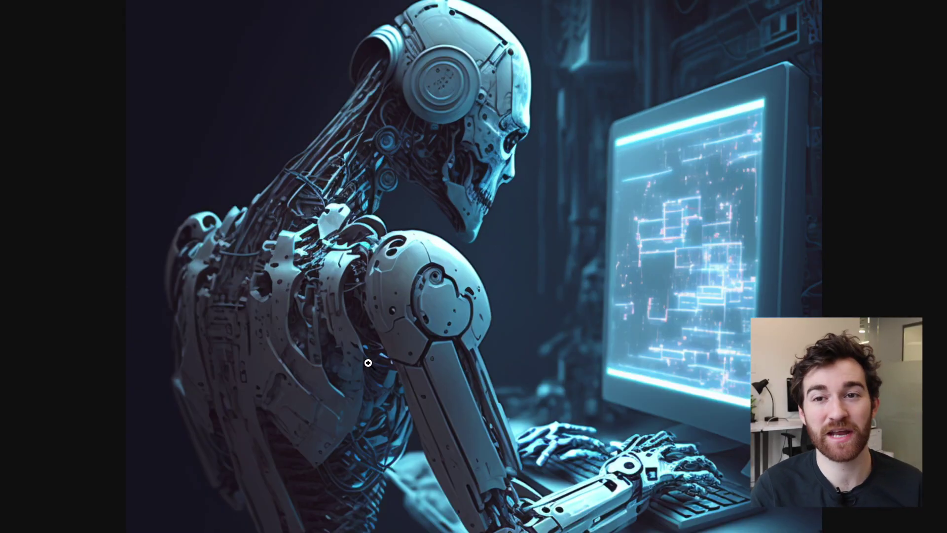